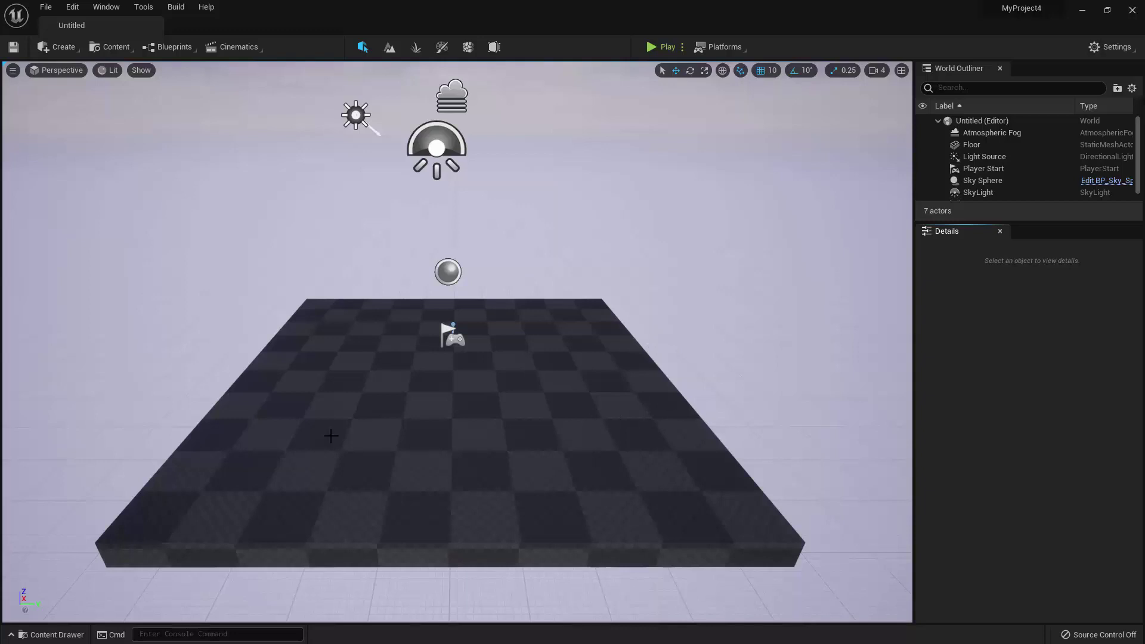
- From the Content Drawer's Materials folder, open M_Metal_Brushed_Nickel in the Material Editor, then close it
left_click(63, 635)
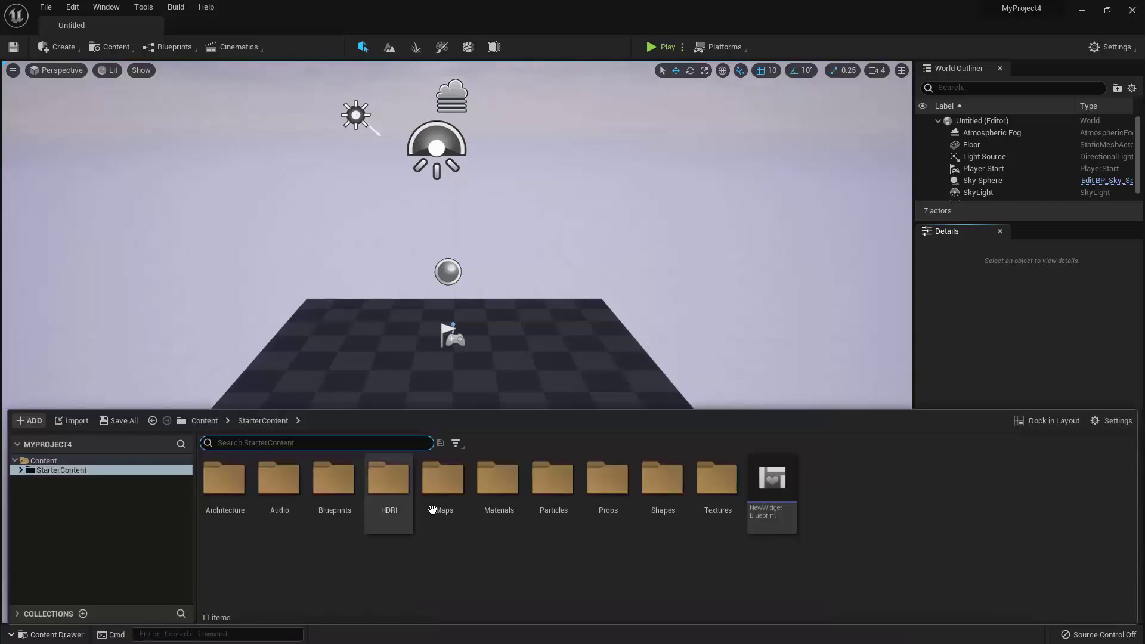
double_click(496, 483)
double_click(516, 565)
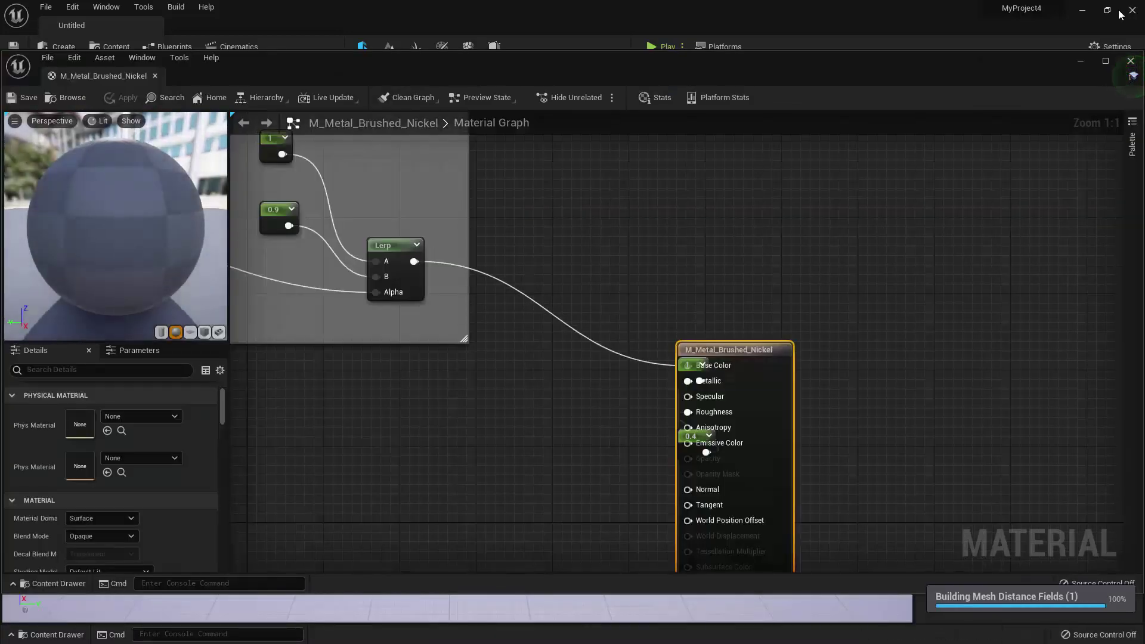
left_click(1129, 61)
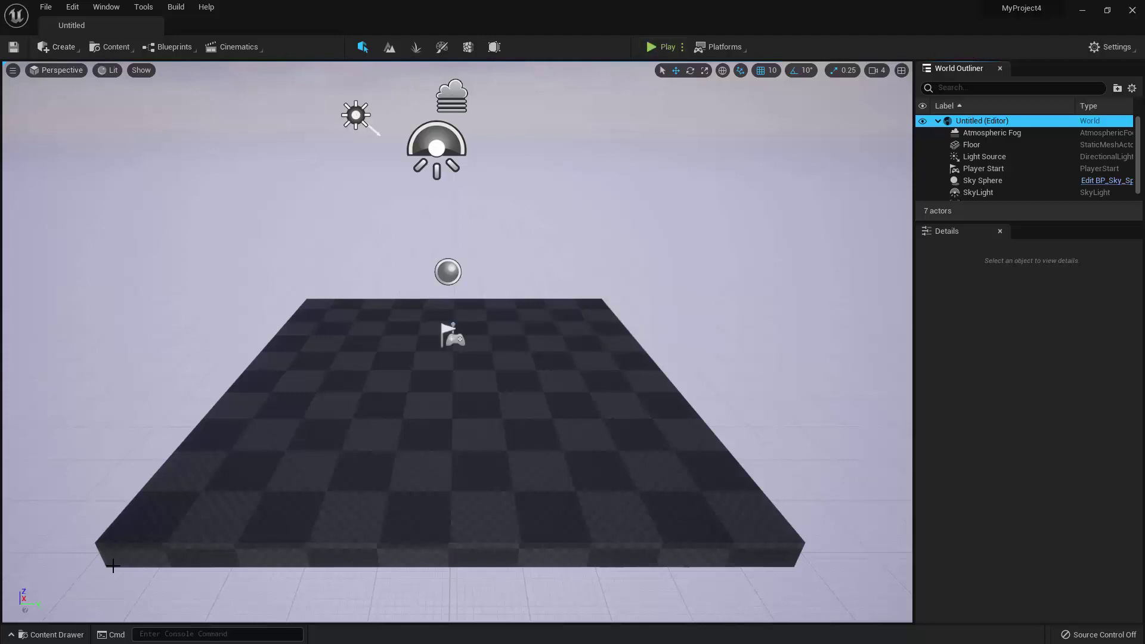
left_click(58, 635)
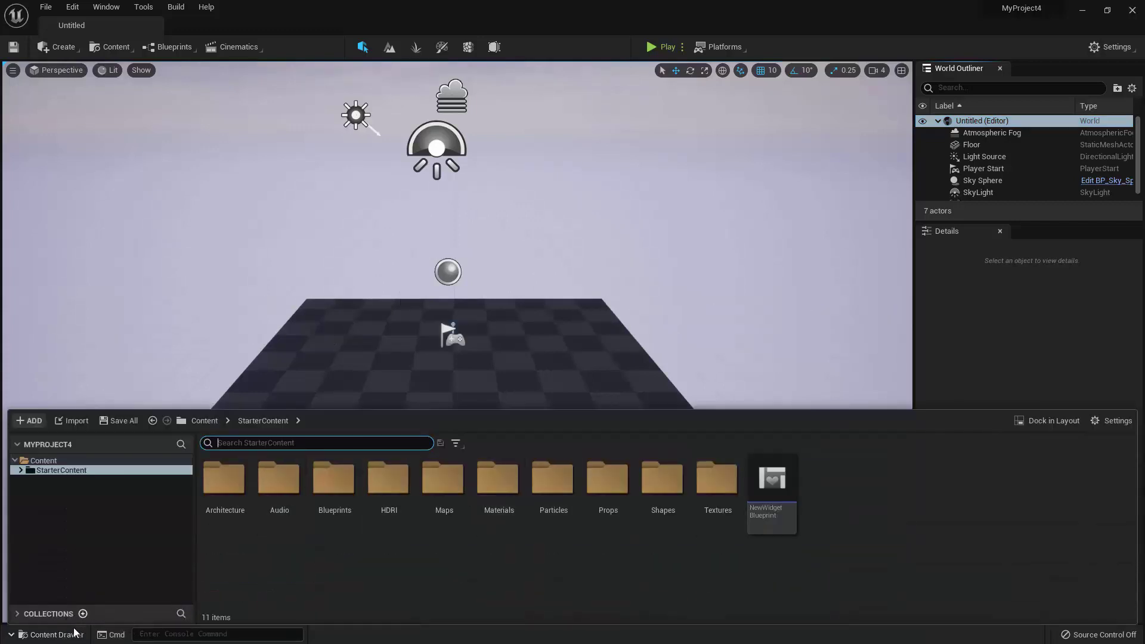
left_click(57, 634)
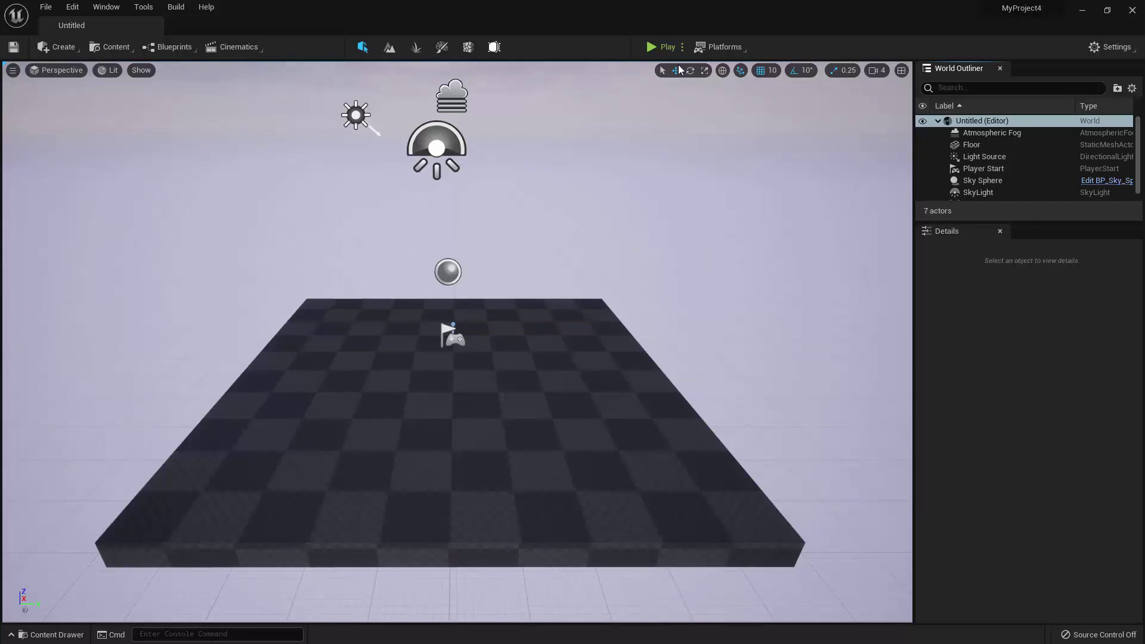
left_click(83, 634)
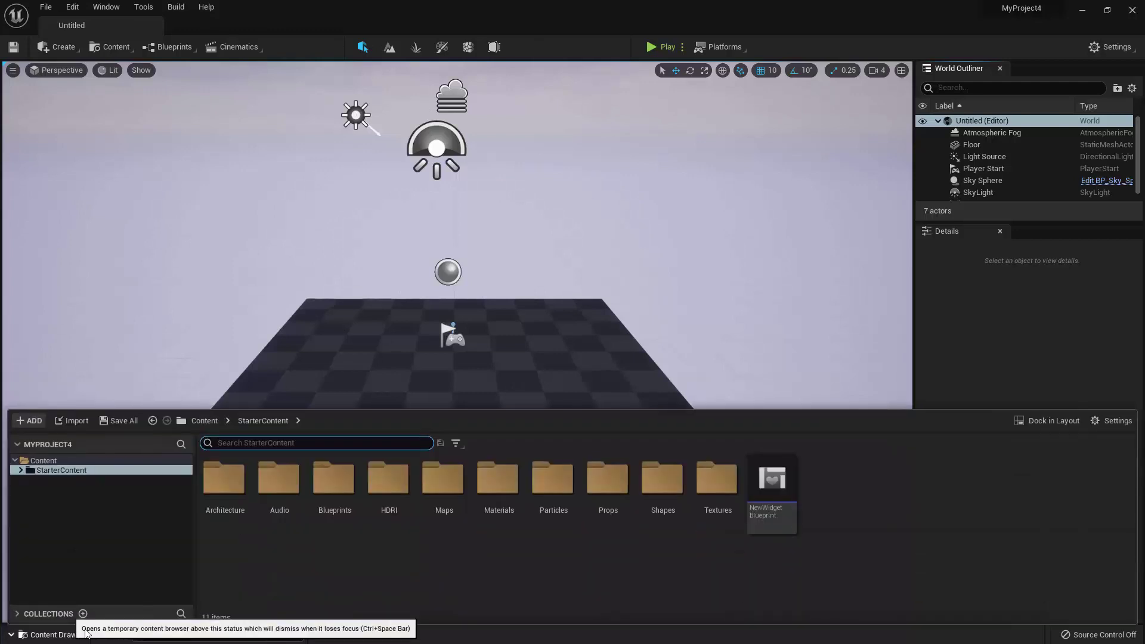
left_click(83, 634)
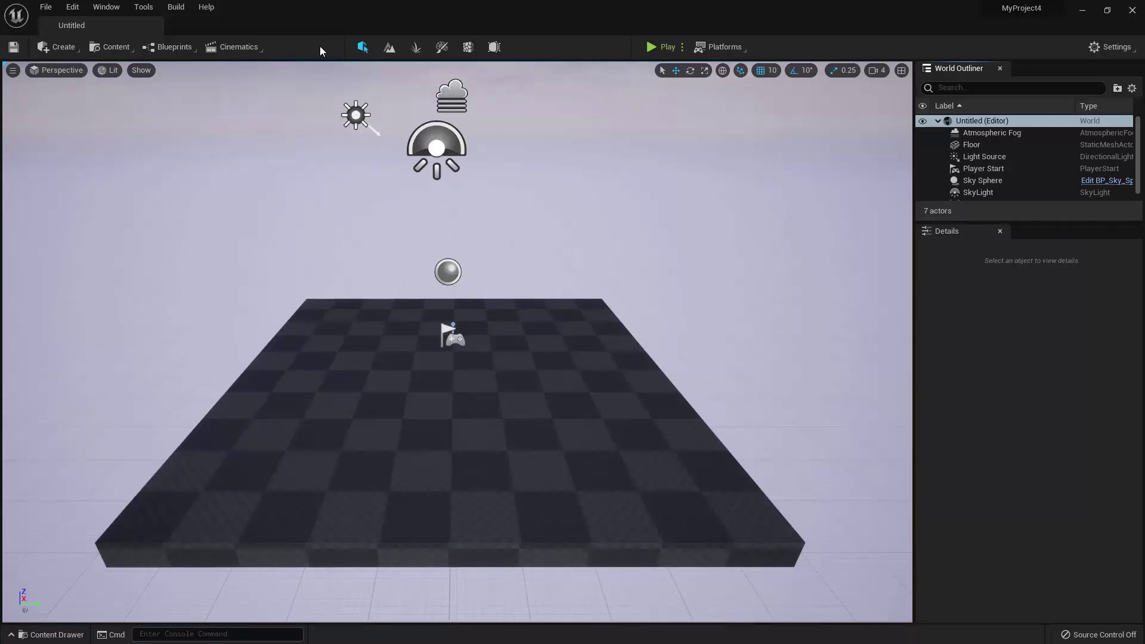
- Open and dismiss the Content Drawer, then select the Floor actor in the viewport
left_click(73, 636)
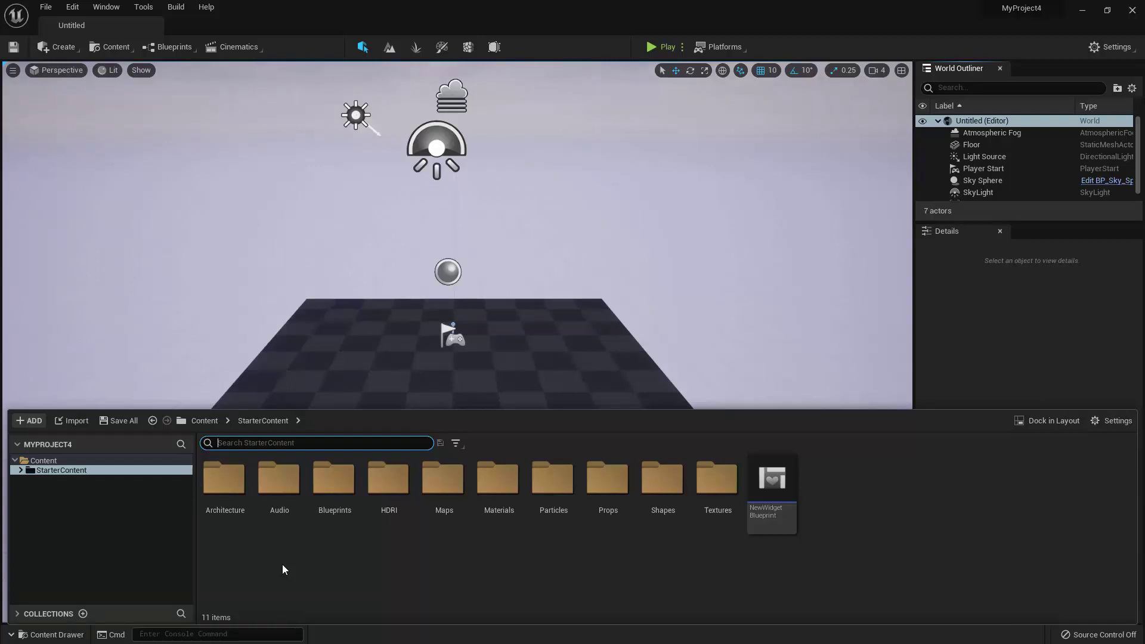
left_click(946, 66)
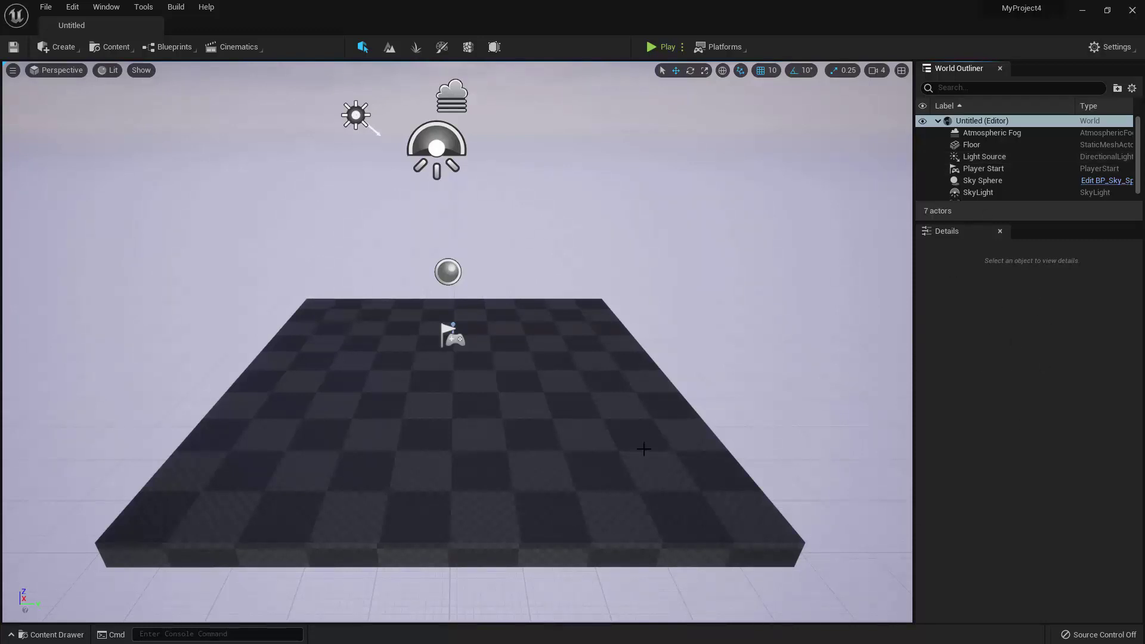
left_click(971, 144)
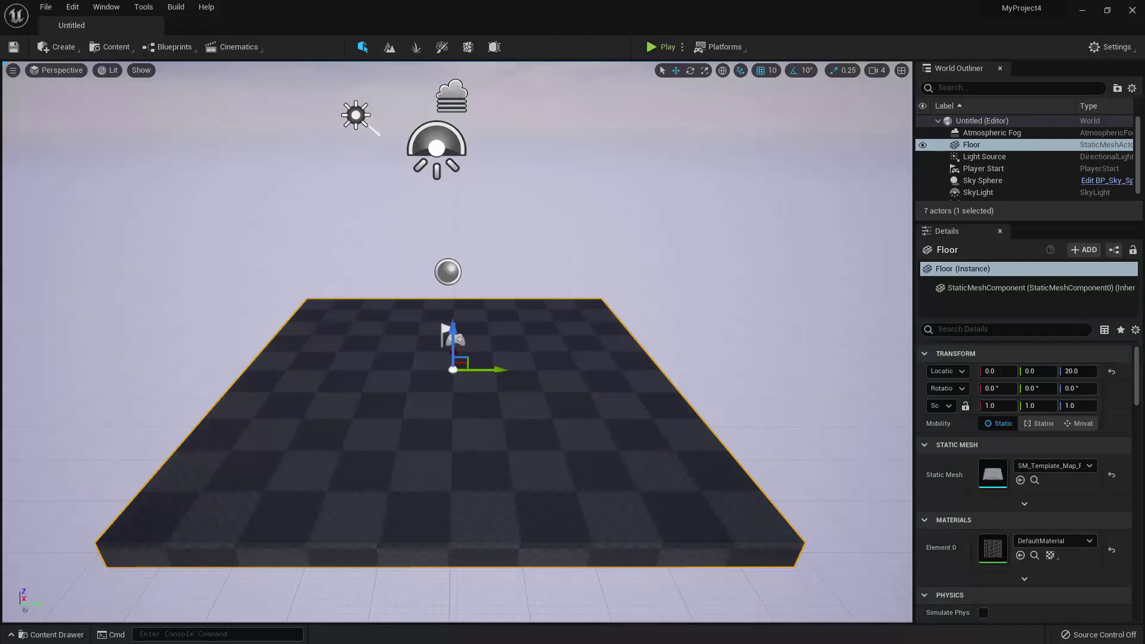
left_click(53, 634)
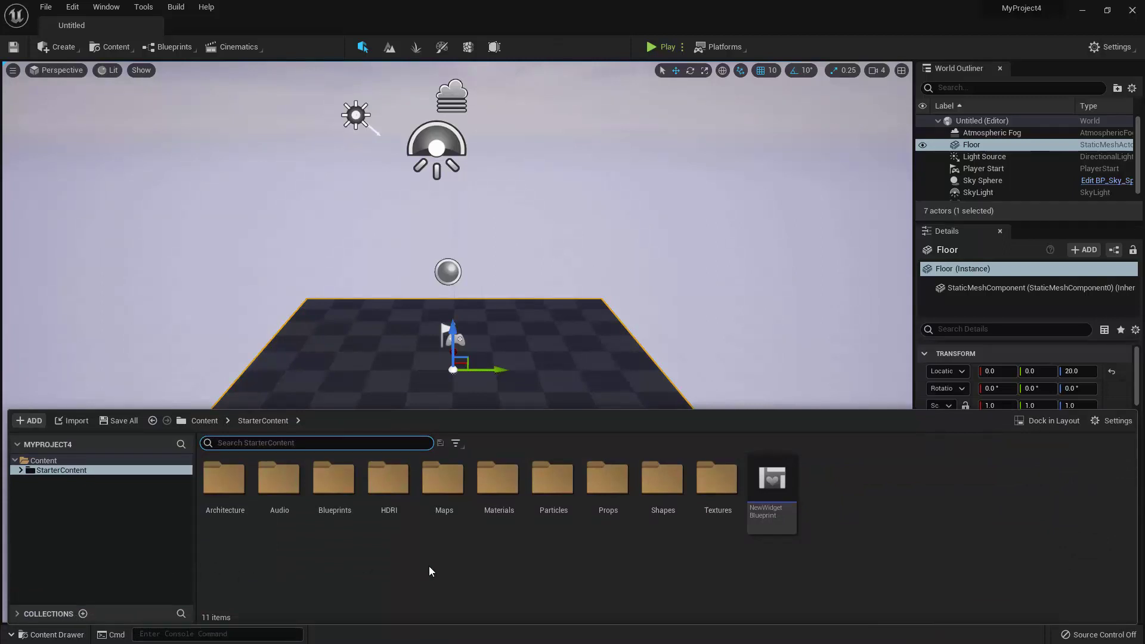
left_click(957, 66)
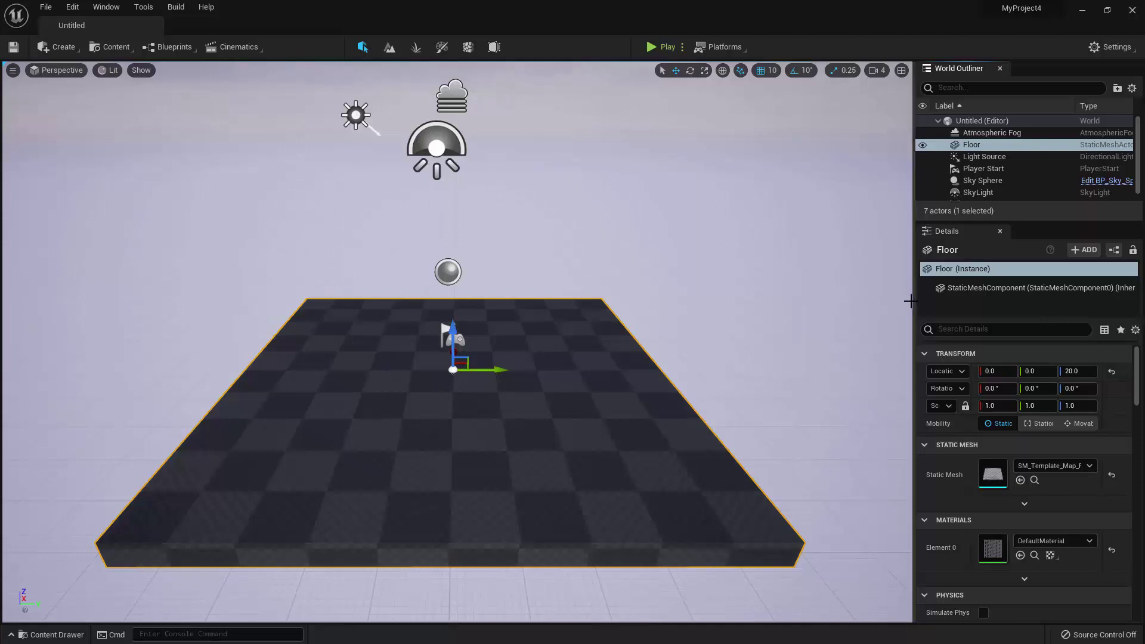
- Resize the outliner and properties panels and move the World Outliner to the left of the viewport
left_click_drag(910, 301, 880, 304)
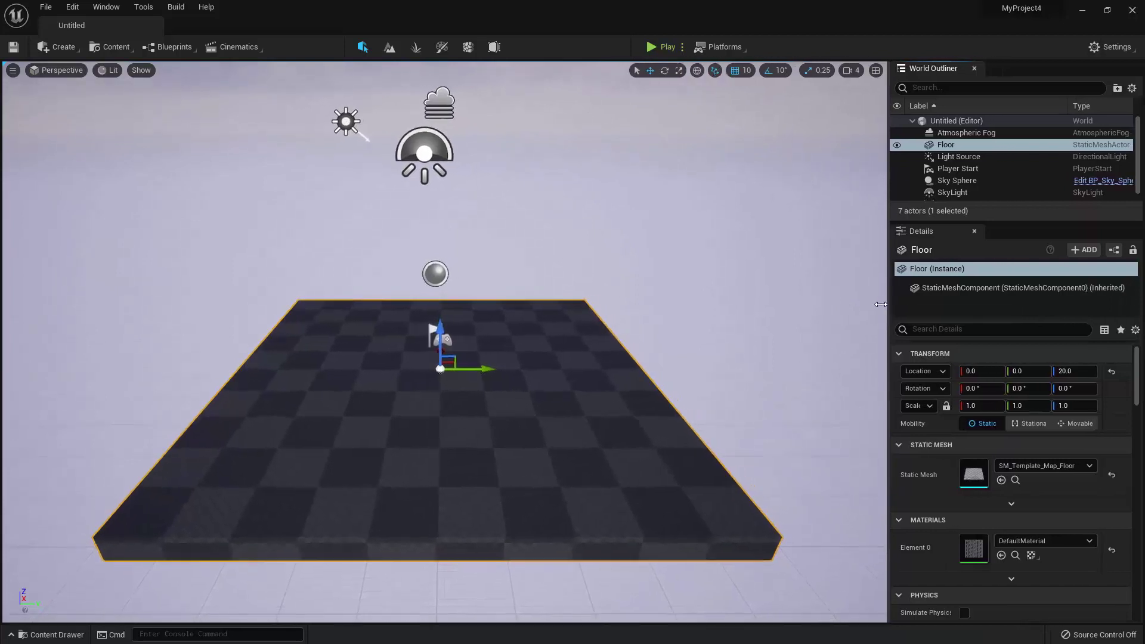
left_click_drag(999, 221, 1001, 228)
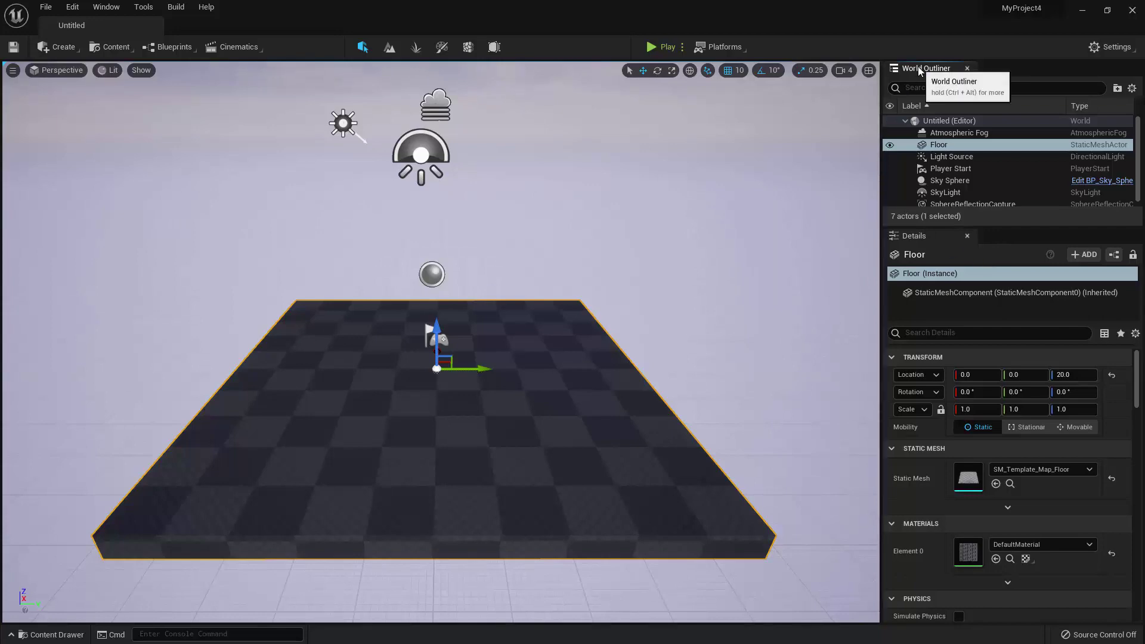
left_click_drag(918, 67, 15, 121)
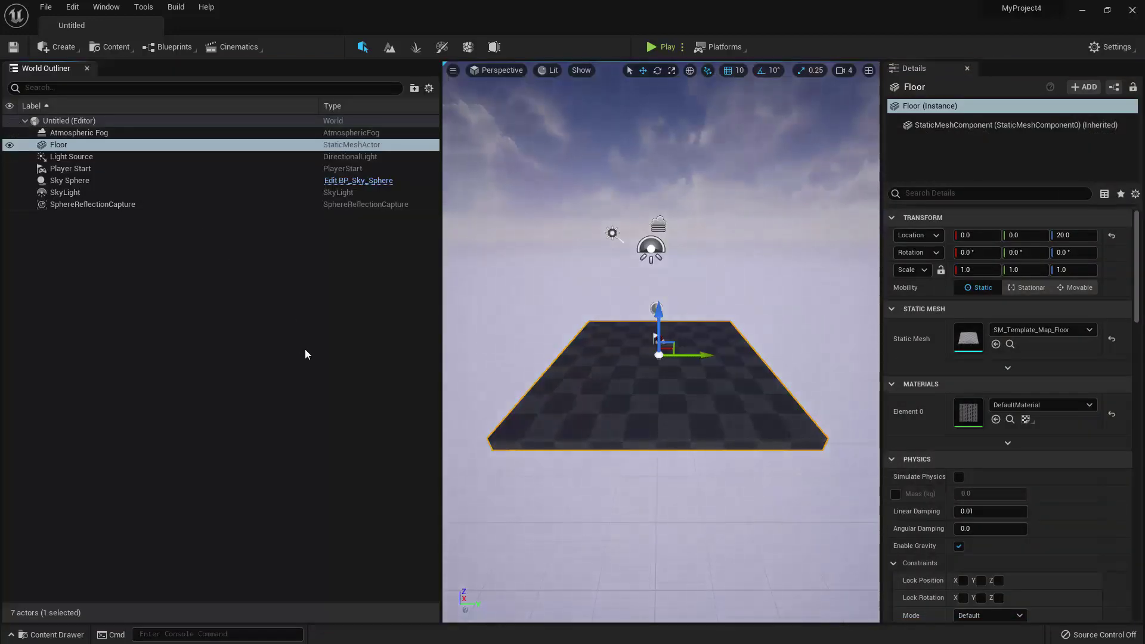
left_click_drag(360, 331, 283, 336)
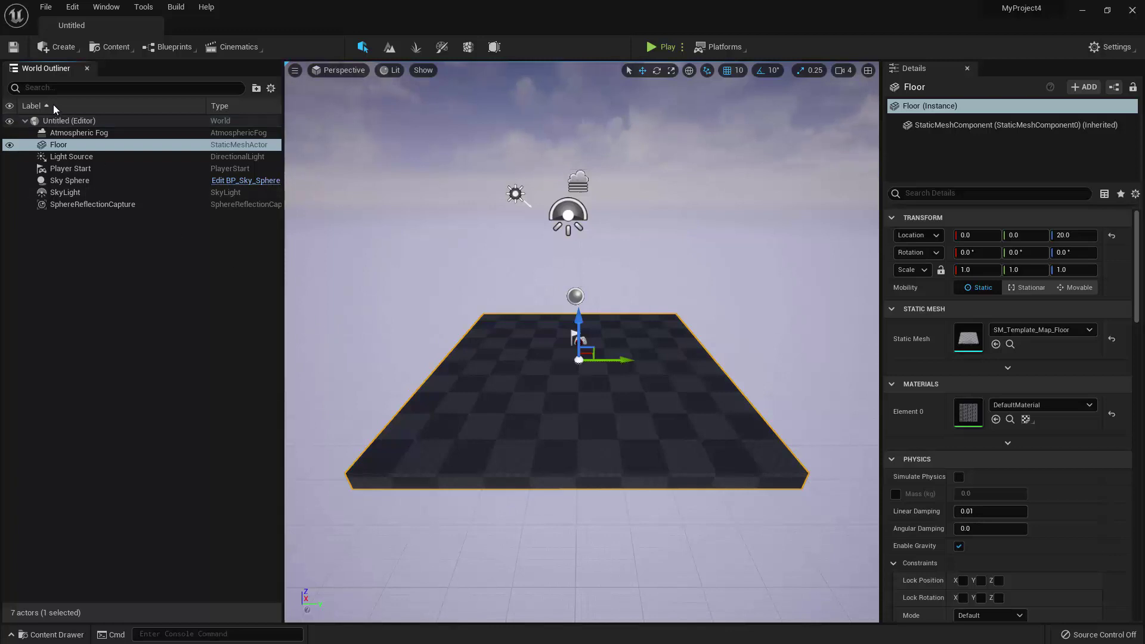
- Close the World Outliner panel and reopen it from the Window menu
left_click(86, 69)
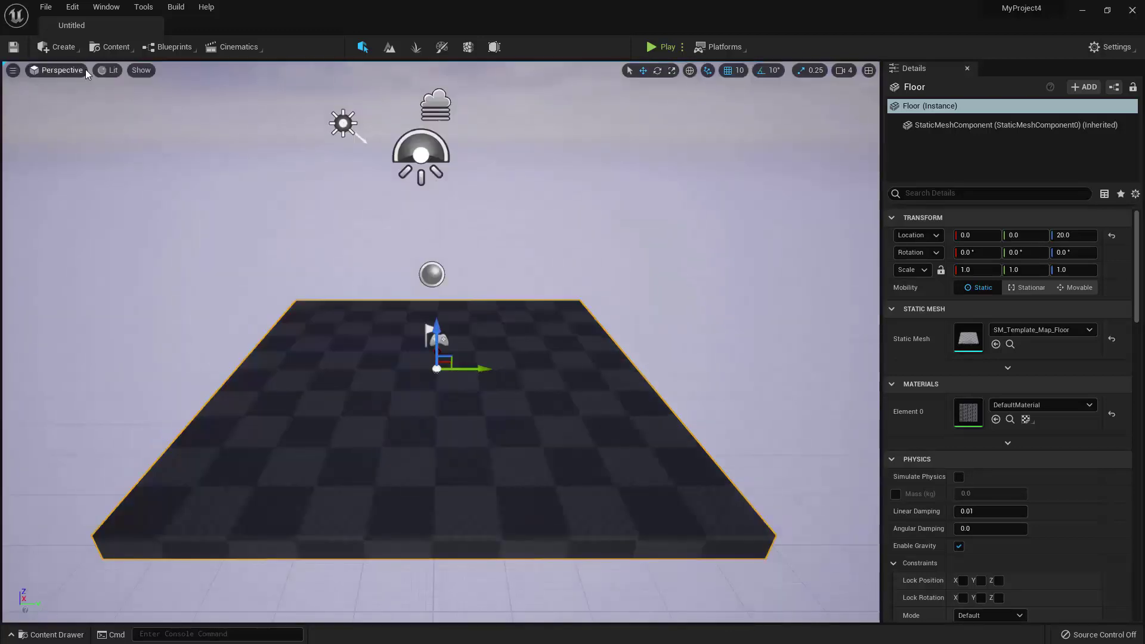
left_click(104, 8)
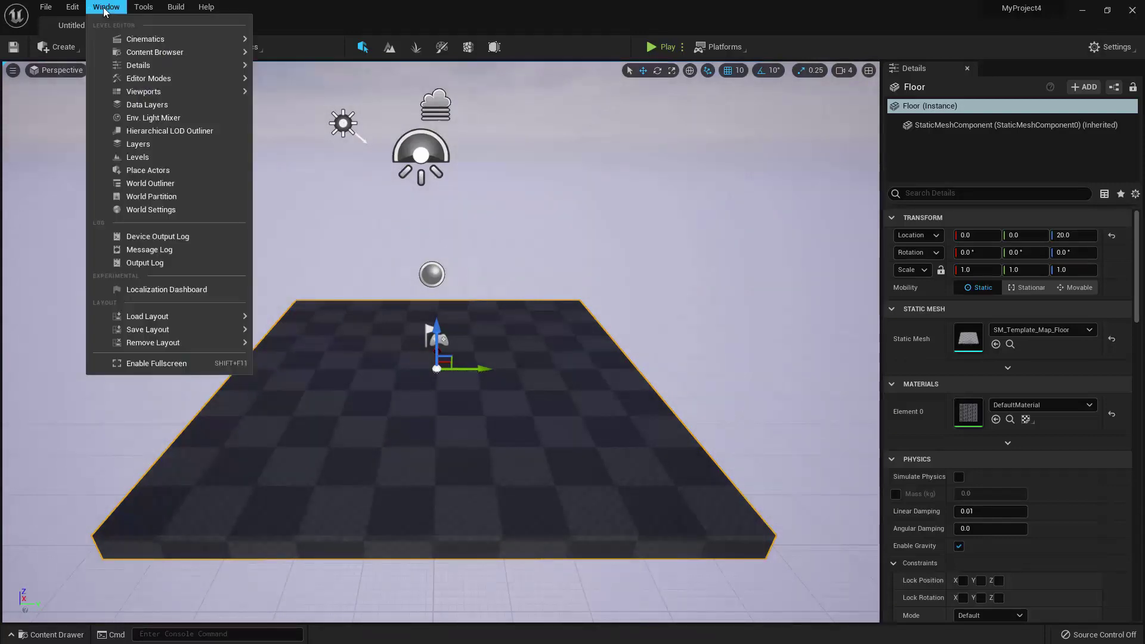
left_click(151, 183)
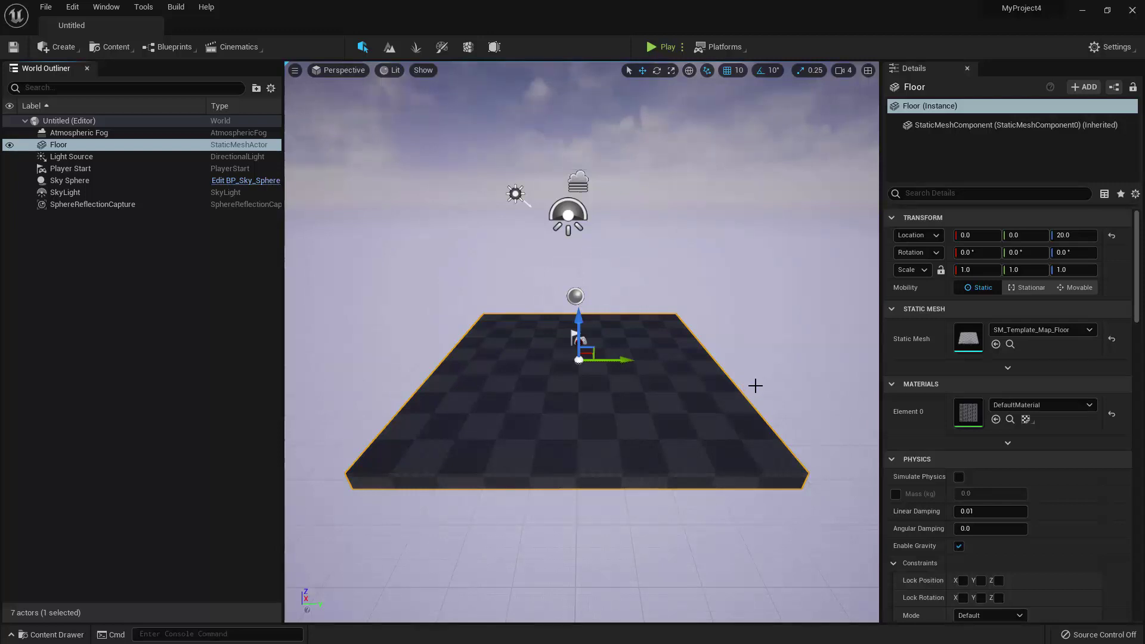
- Dock the Details panel into the sidebar, peek at it, then restore it as a full tab
right_click(918, 66)
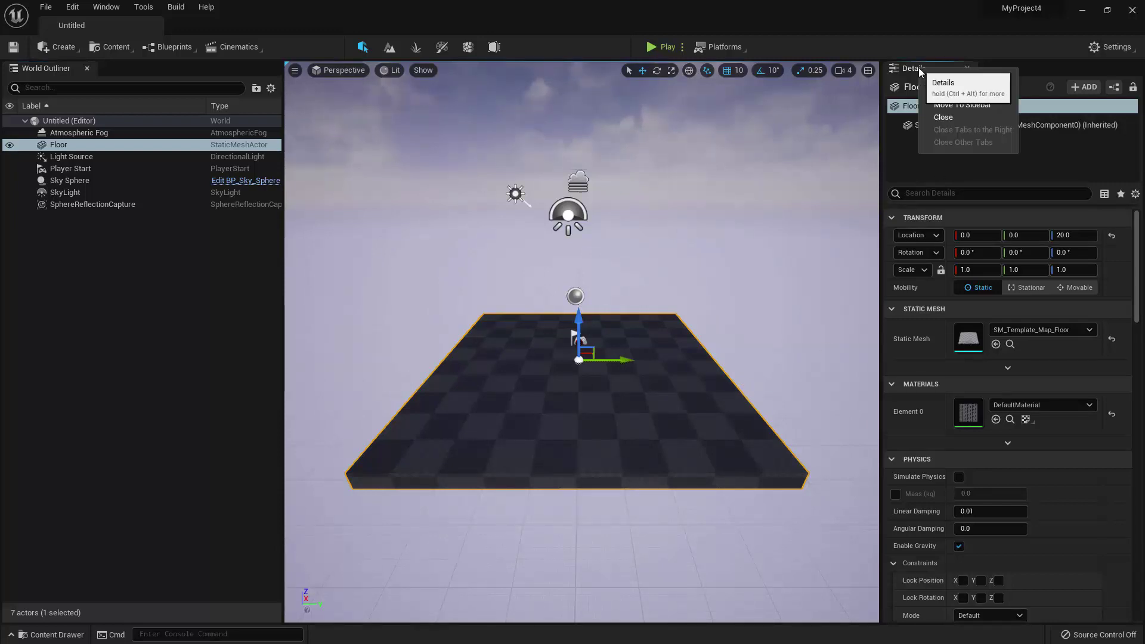
left_click(964, 105)
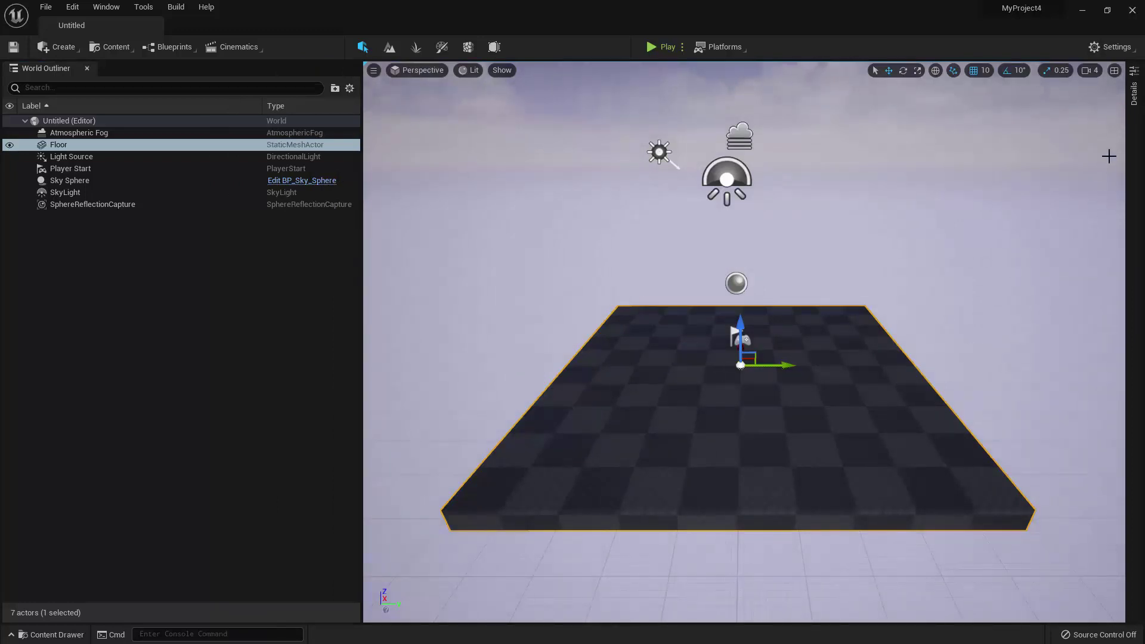
left_click(1135, 93)
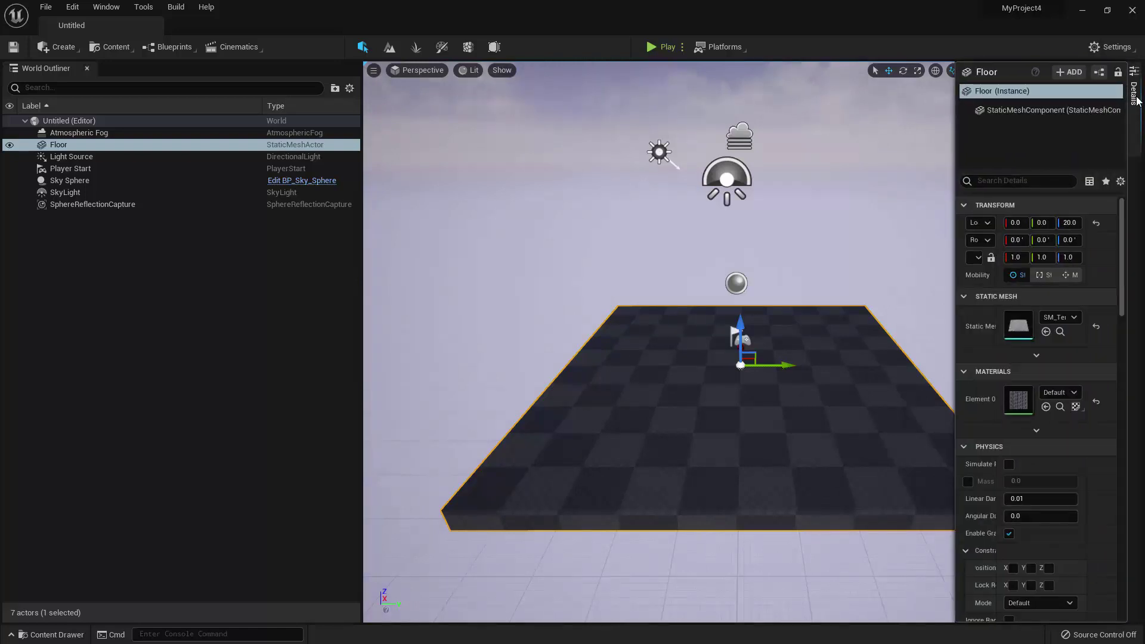
left_click(1135, 93)
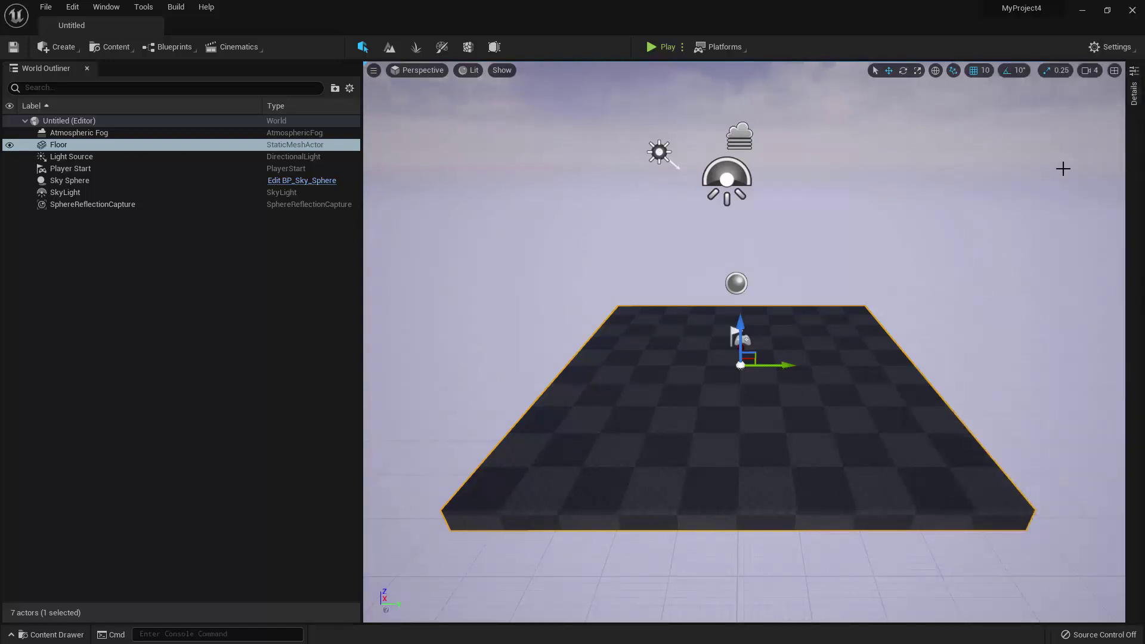
right_click(1132, 101)
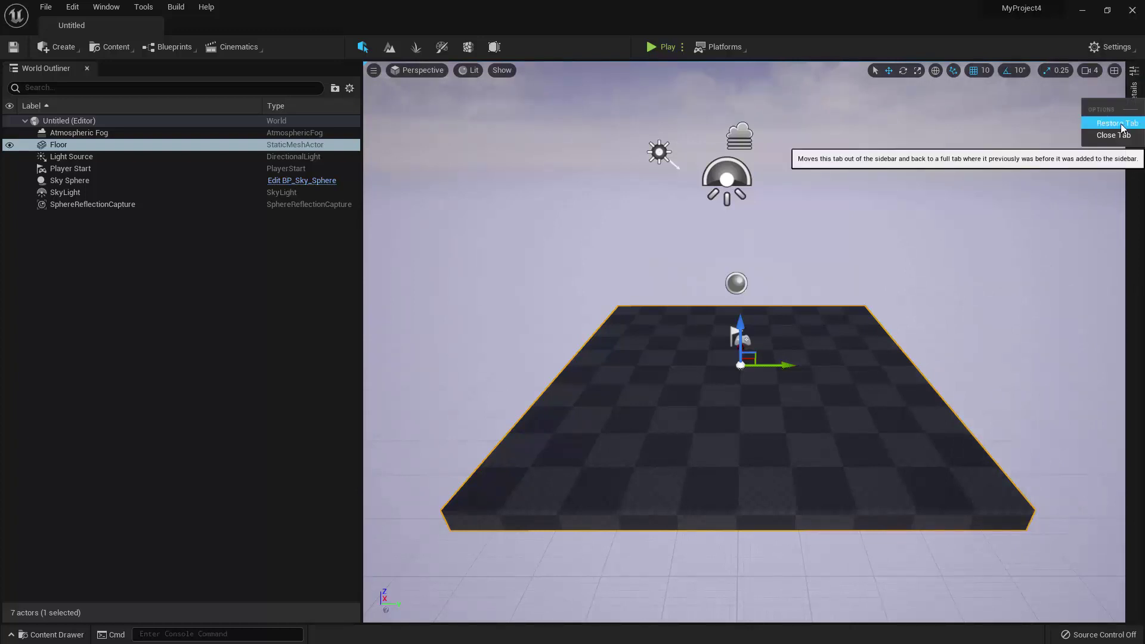
left_click(1125, 126)
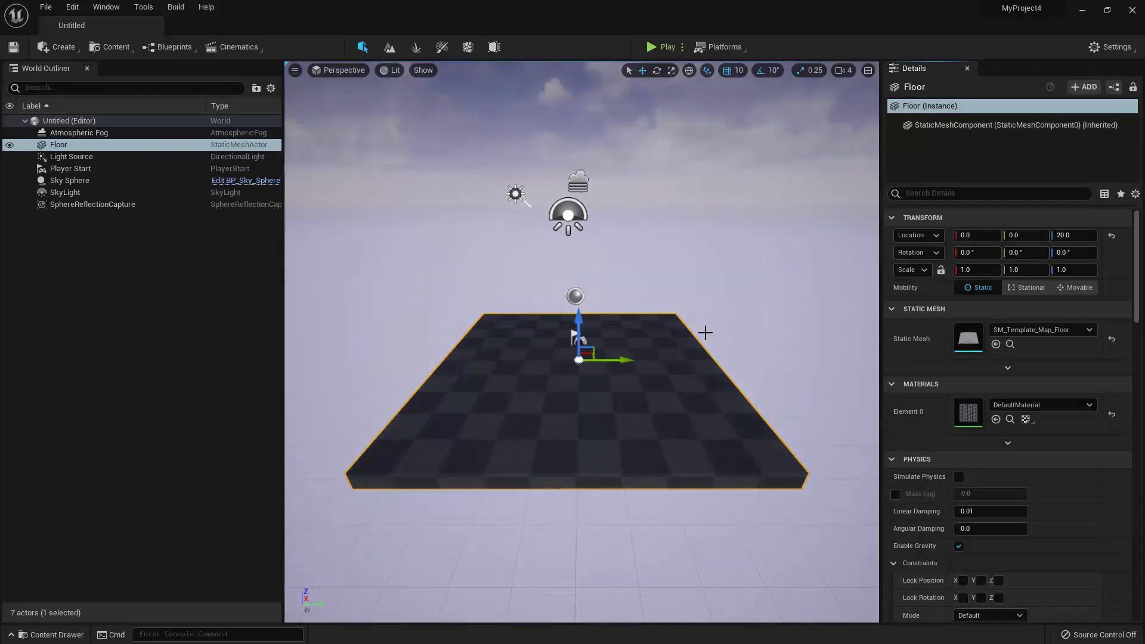
right_click(918, 71)
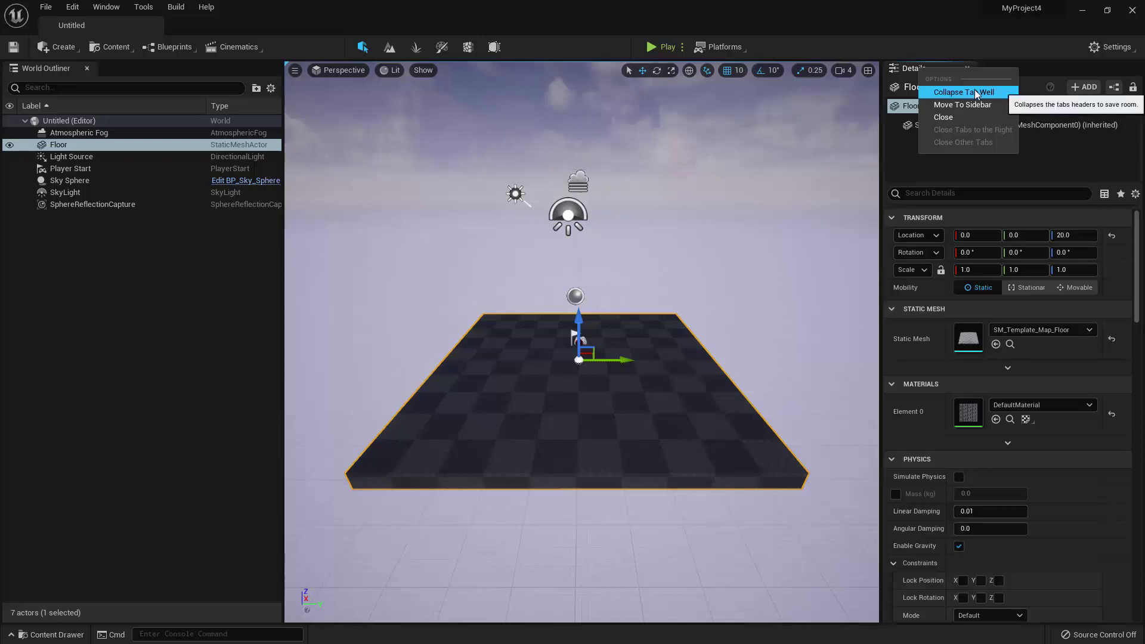
left_click(974, 91)
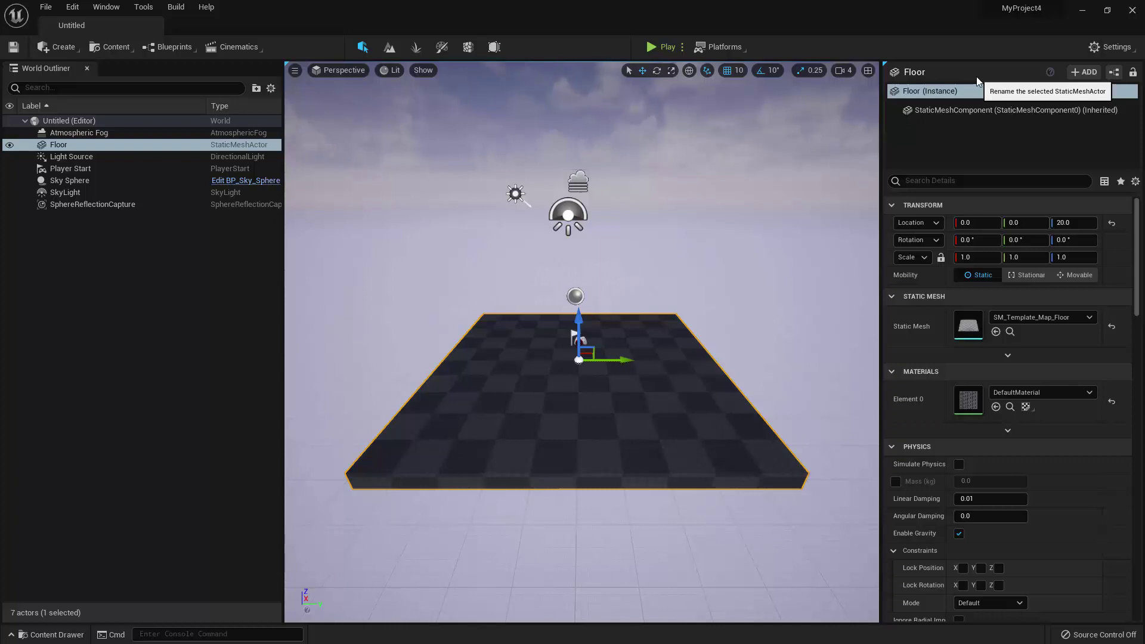
left_click(885, 65)
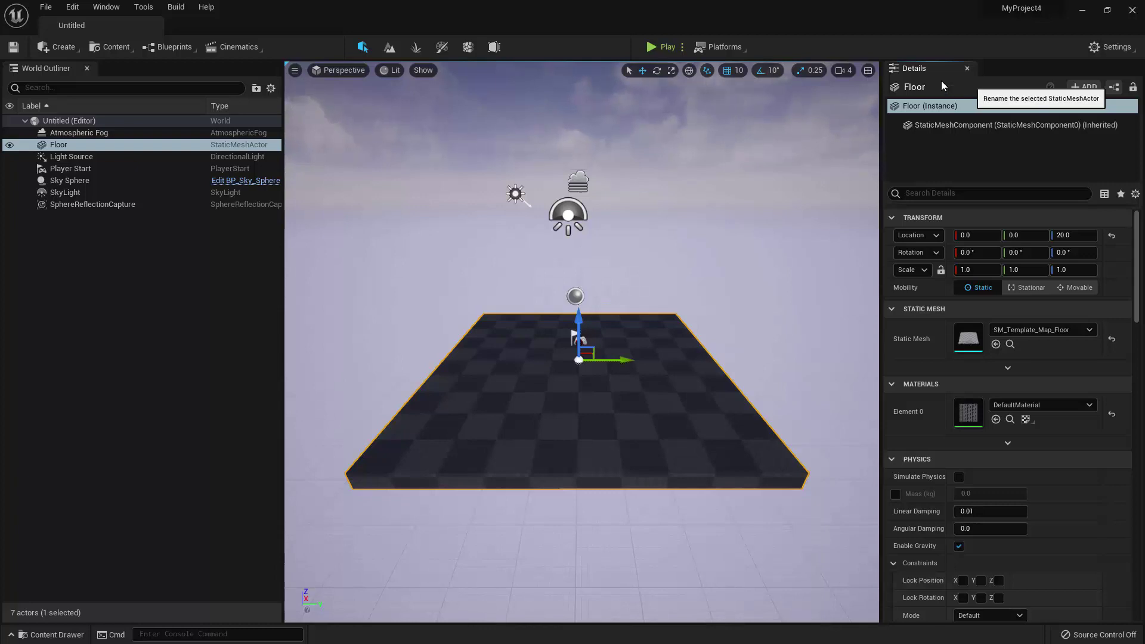
- Save the layout as 'MyCustomLayout' via Window > Save Layout As, confirming the overwrite
left_click(107, 7)
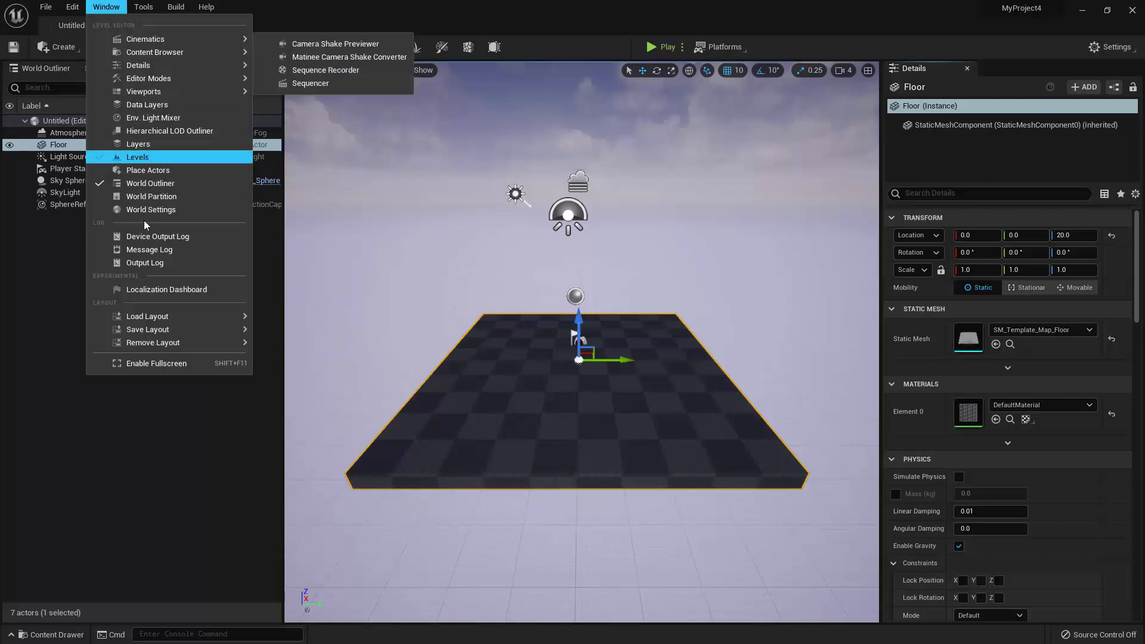
mouse_move(161, 330)
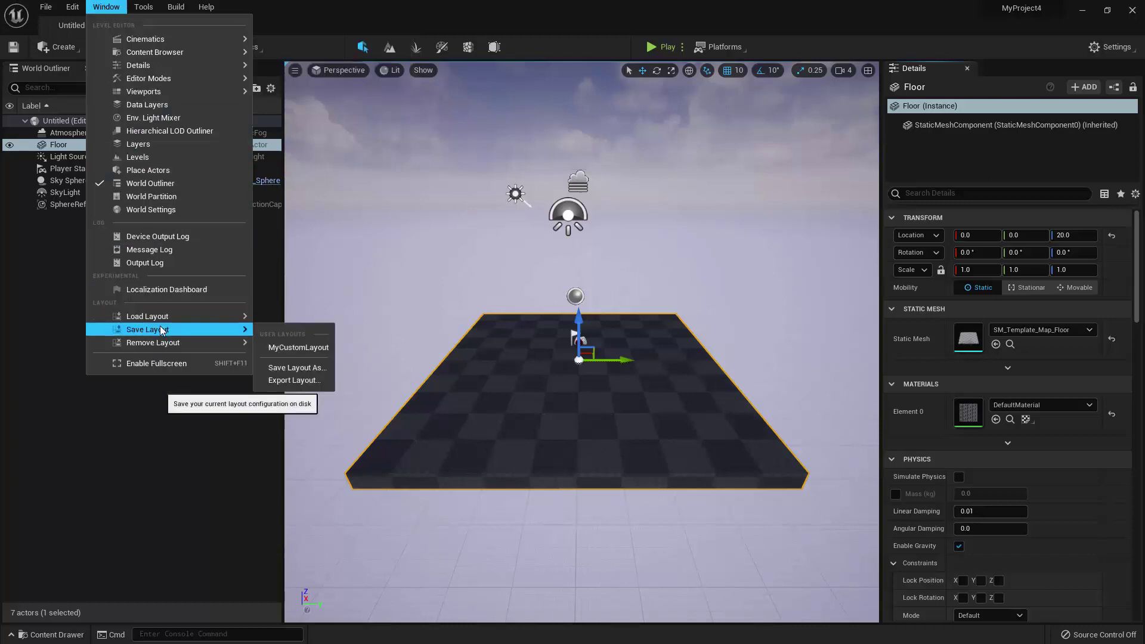
left_click(296, 367)
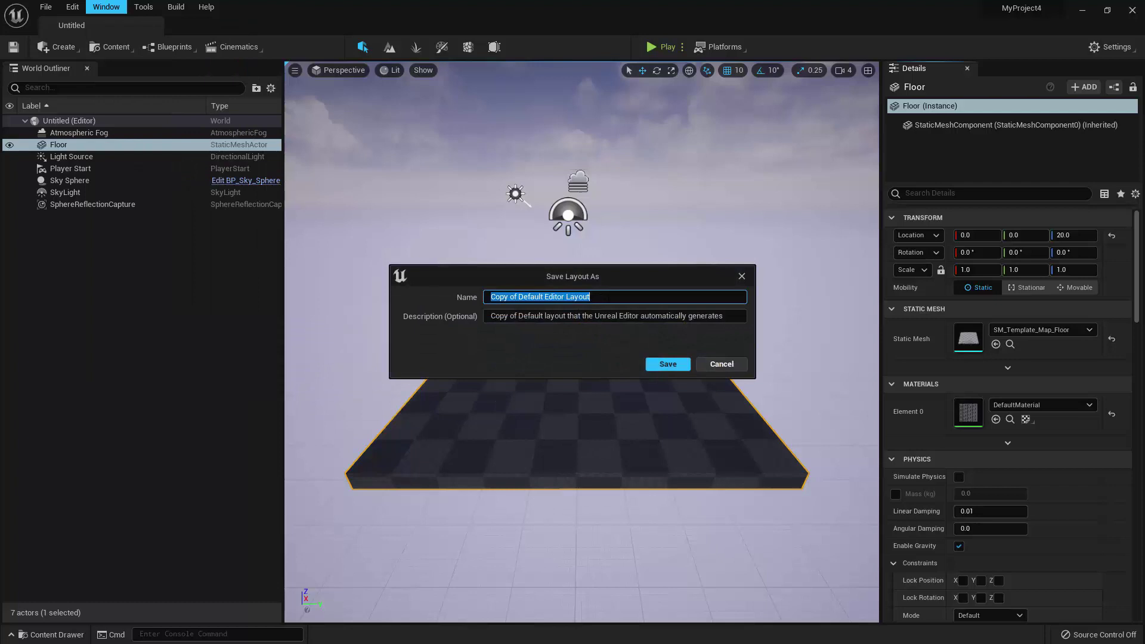
type("MyCusto")
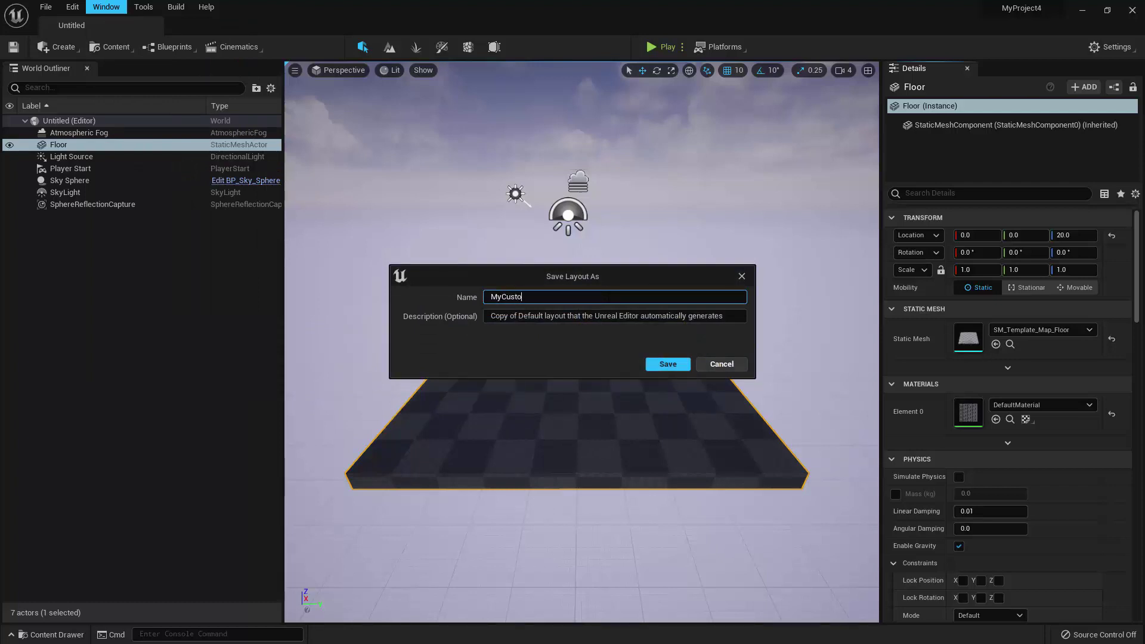
type("mLayout")
key("Return")
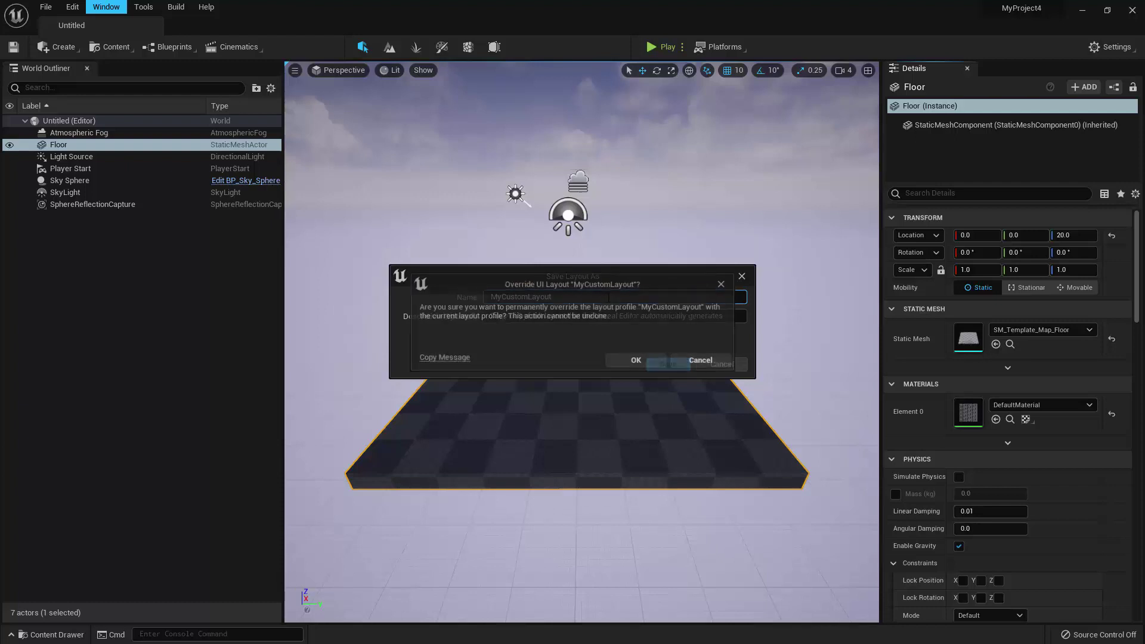
left_click(627, 359)
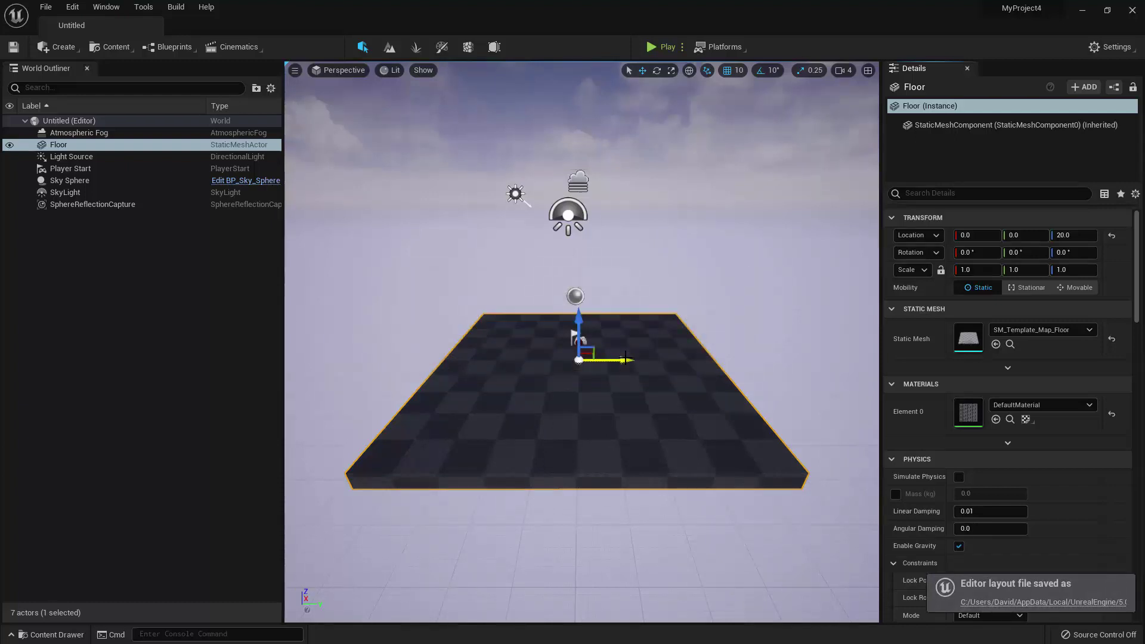
- Load the Default Editor Layout from Window > Load Layout
left_click(109, 7)
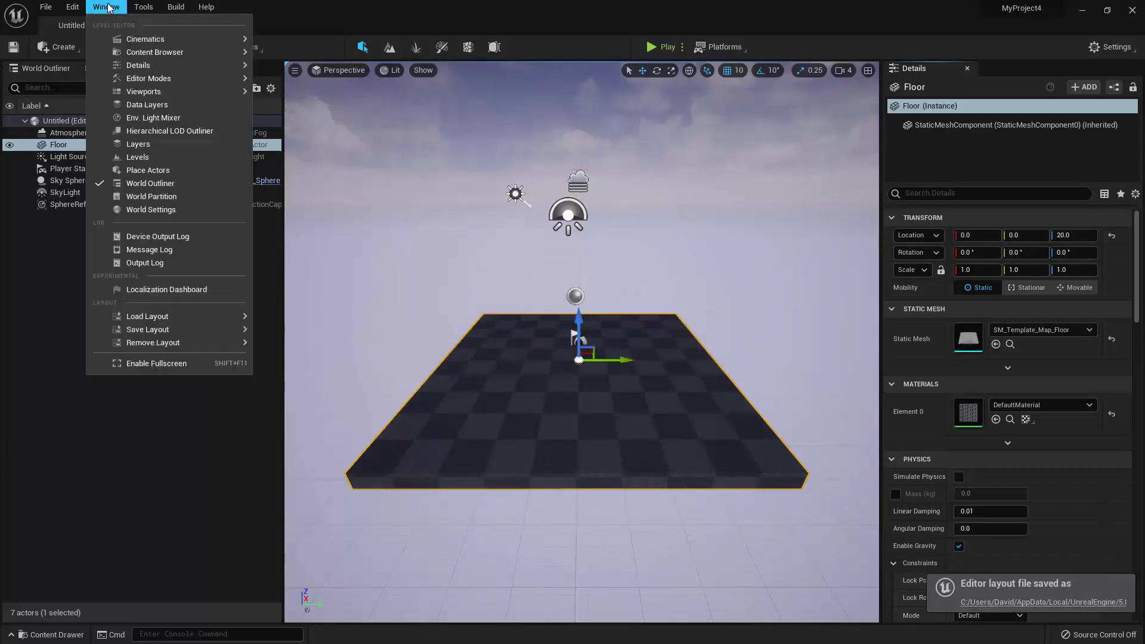
mouse_move(151, 320)
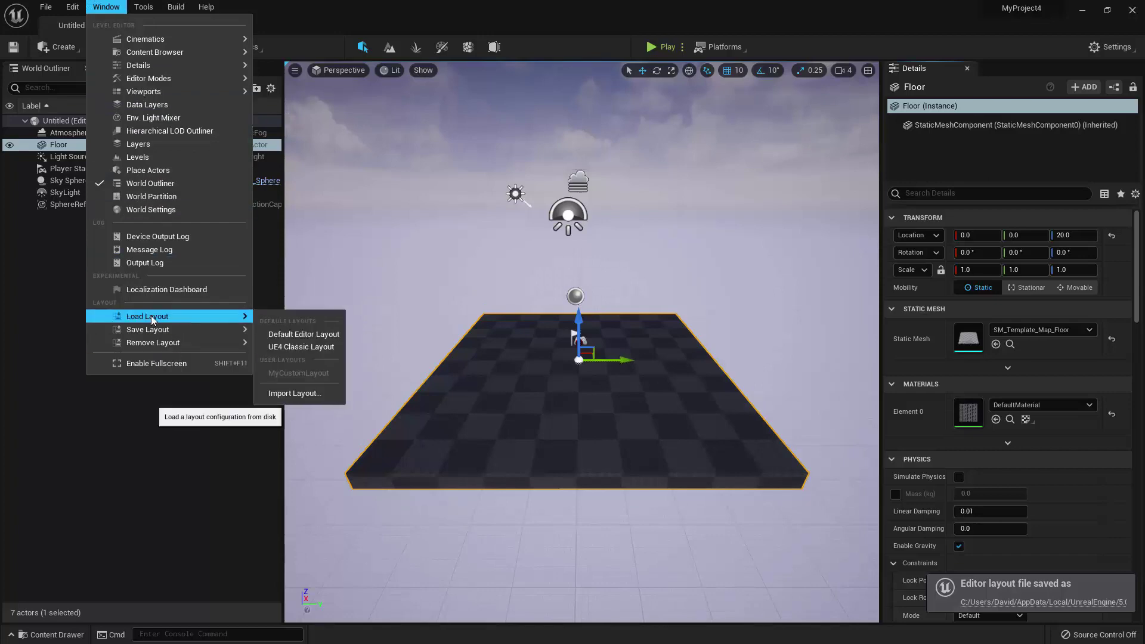
left_click(302, 336)
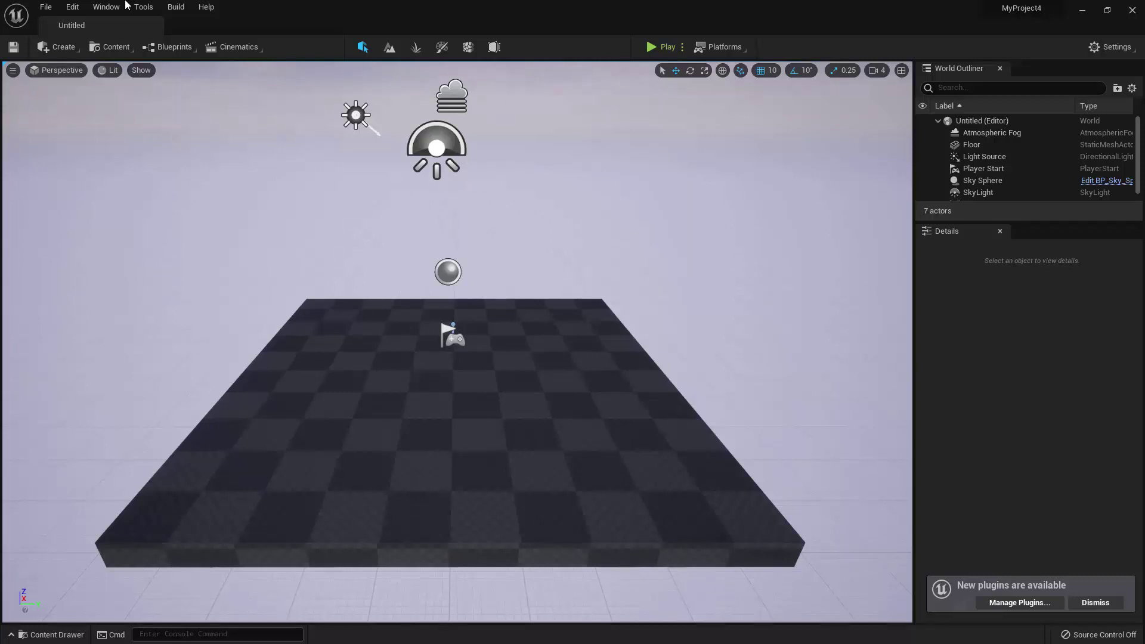
- Show the Window > Load Layout submenu listing the saved MyCustomLayout
left_click(72, 6)
left_click(96, 7)
left_click(100, 7)
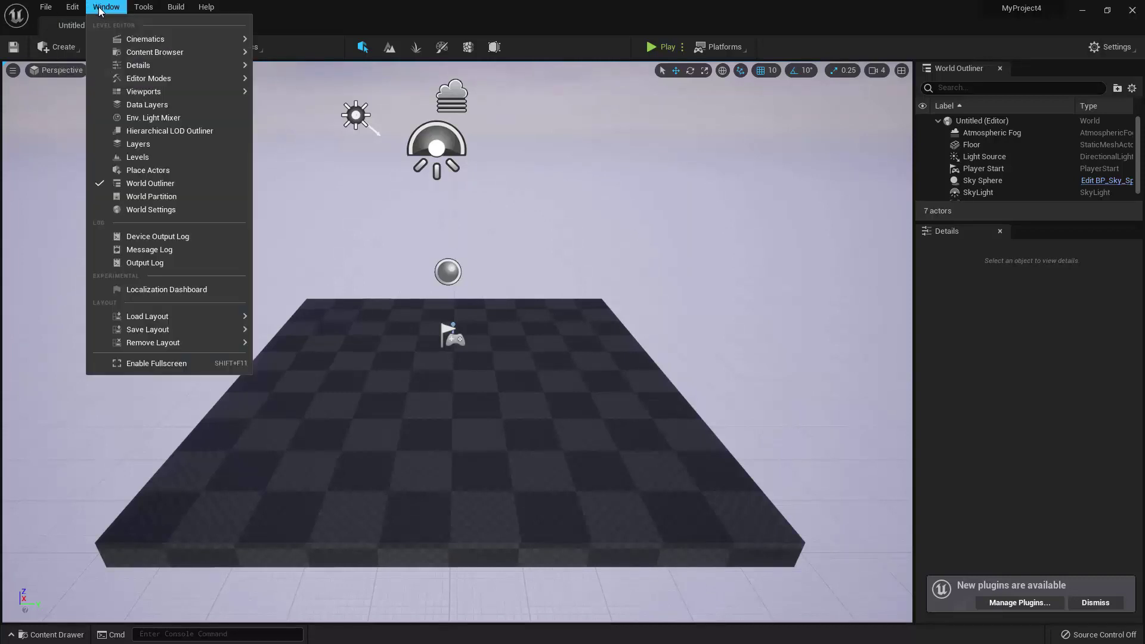
mouse_move(164, 319)
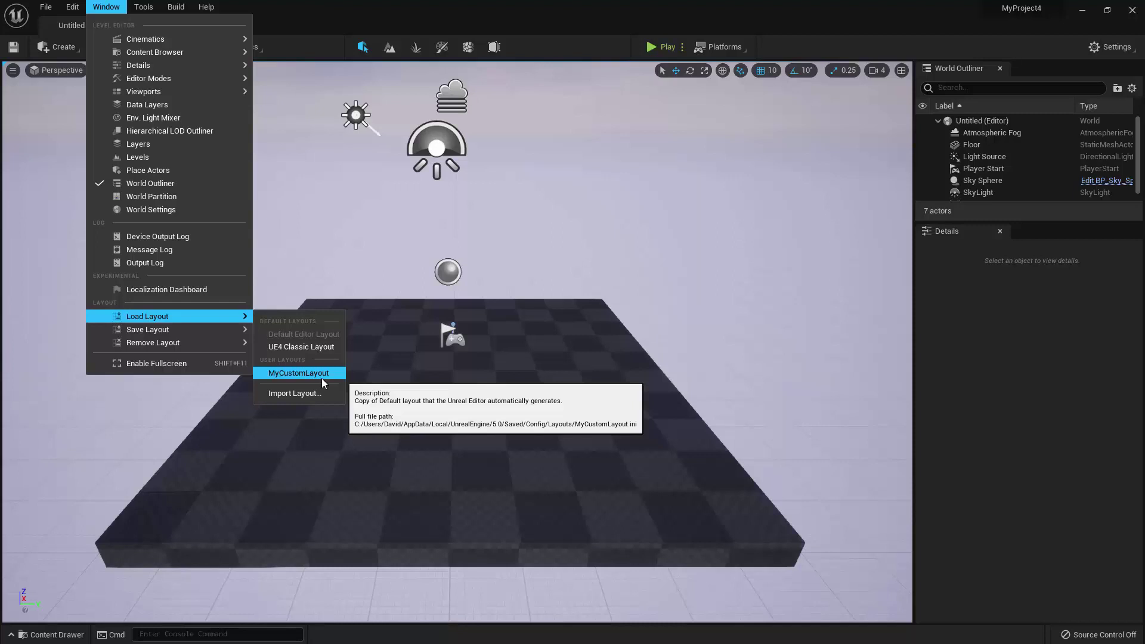
mouse_move(216, 329)
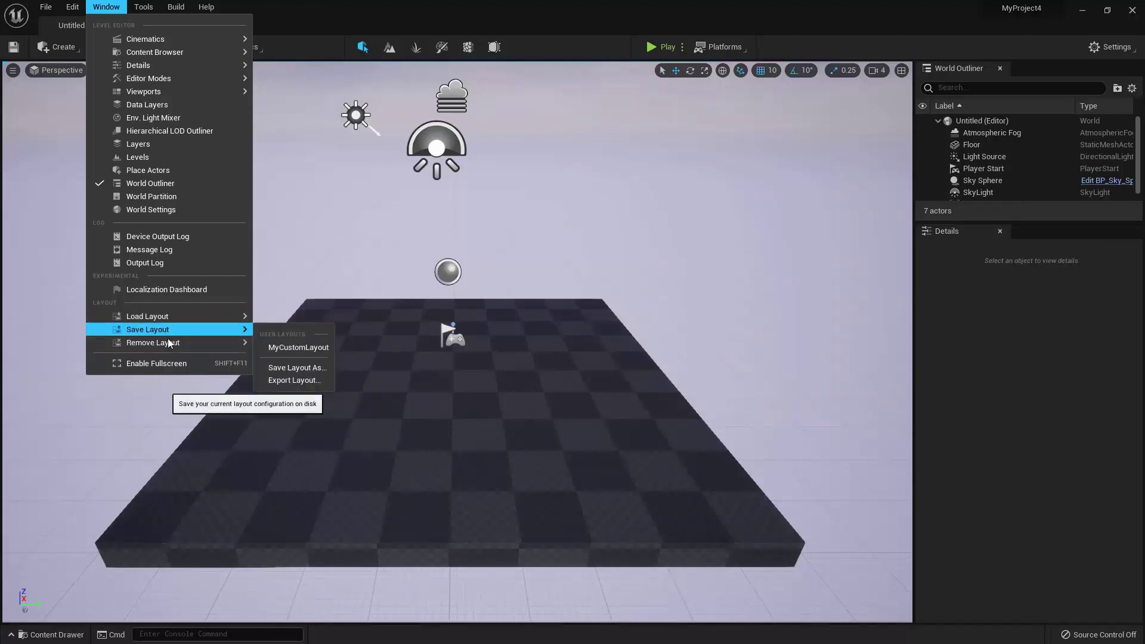
- Show the Remove Layout submenu under Window > Save Layout
mouse_move(170, 349)
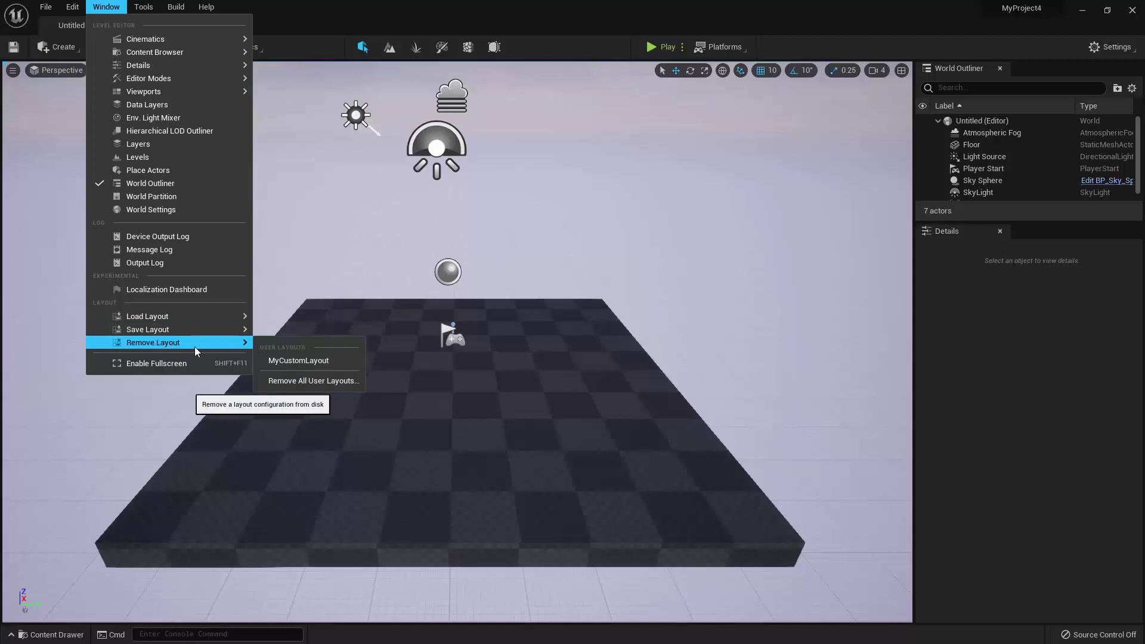